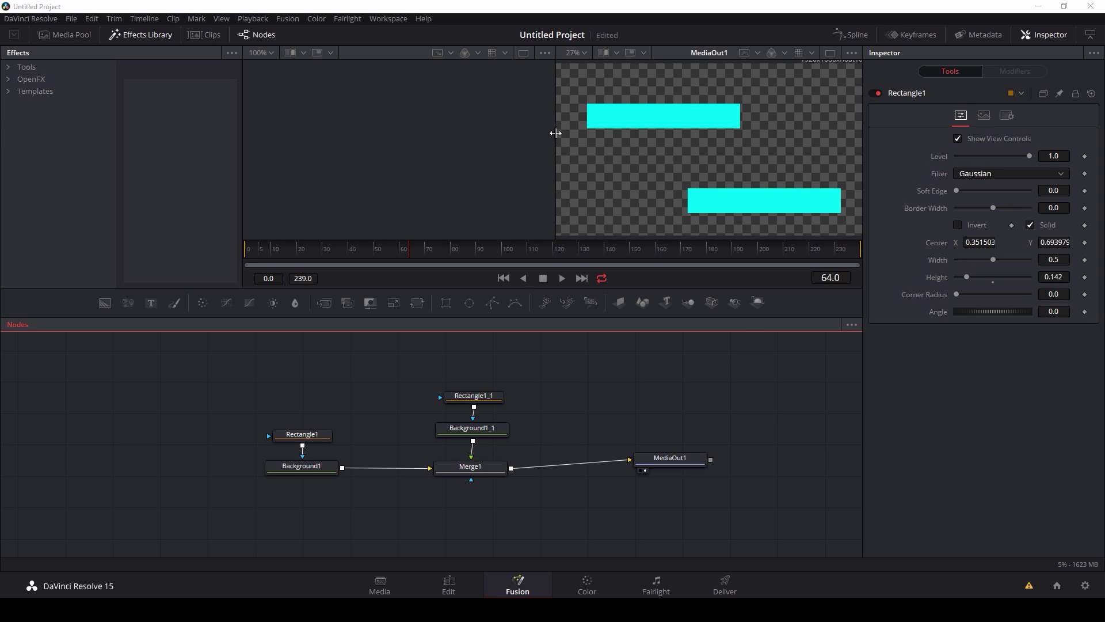
Step: Enlarge the viewer, scrub to frame 56, and select the Rectangle1 and Rectangle1_1 nodes
left_click_drag(553, 136, 466, 136)
left_click_drag(699, 316, 698, 375)
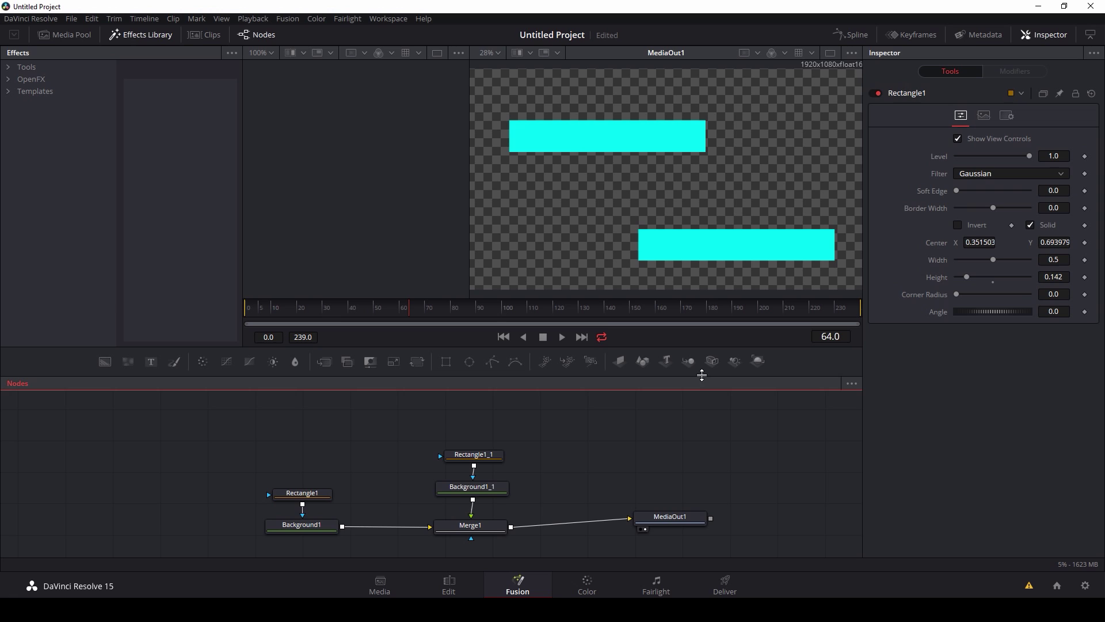
left_click_drag(364, 306, 390, 310)
left_click(302, 493)
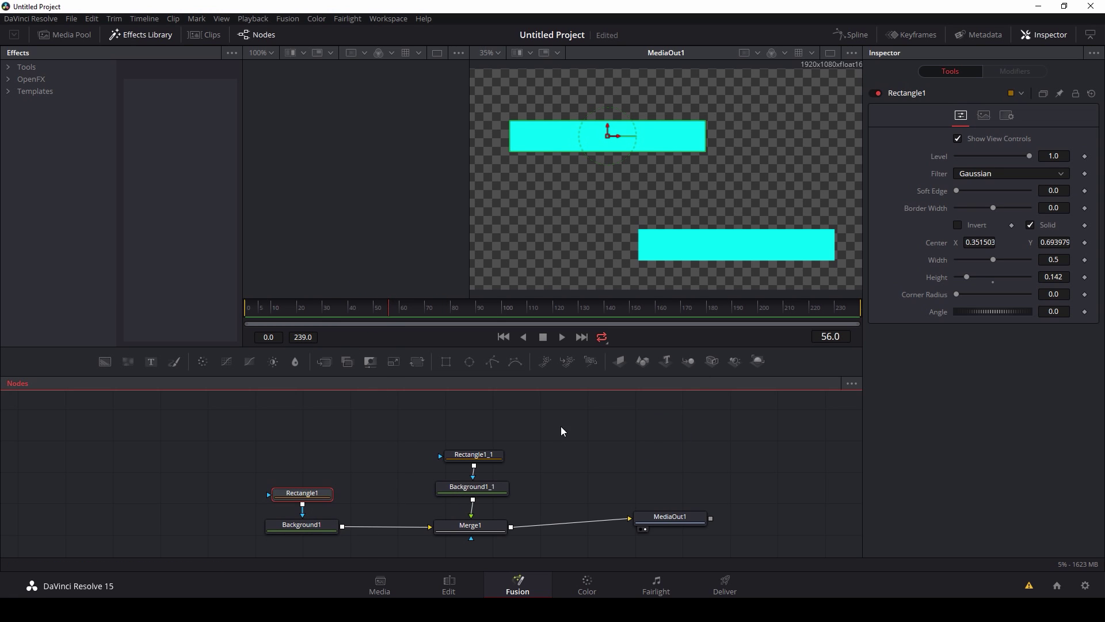
left_click(490, 456)
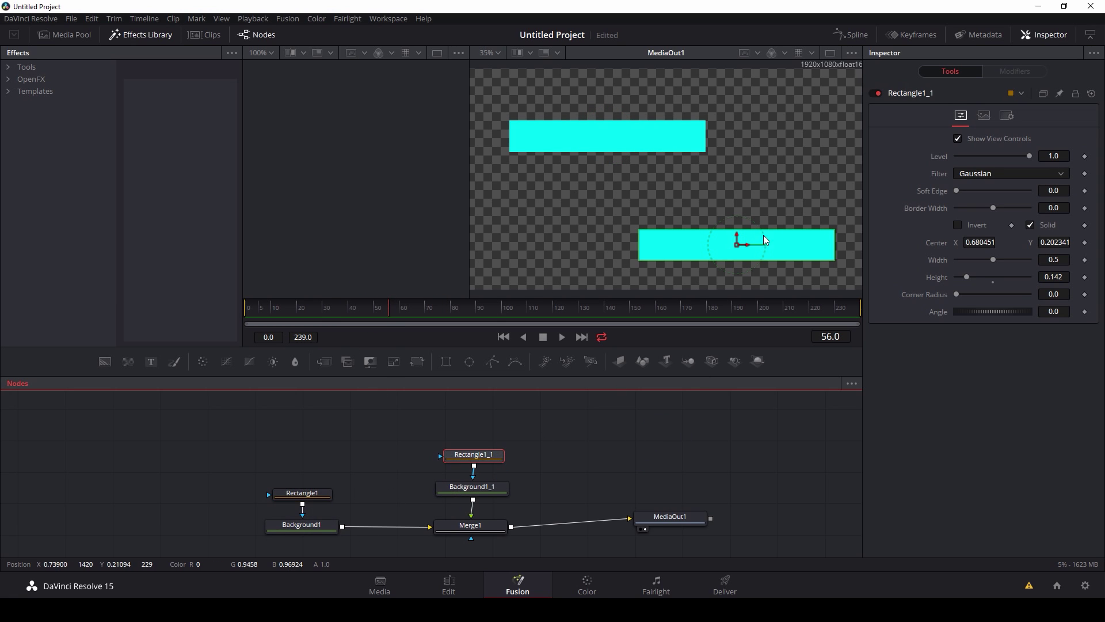
Step: Shift Background1_1's hue to green, trial-rotate Rectangle1's Angle and undo, then nudge MediaOut1 right
left_click(481, 488)
left_click_drag(1055, 237, 1056, 233)
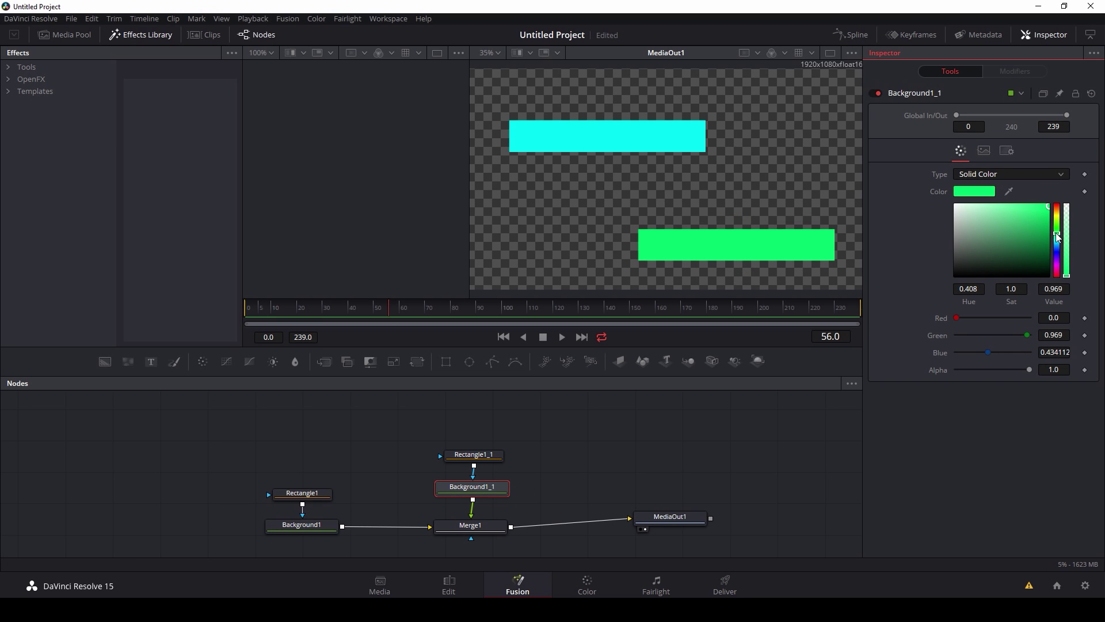
left_click(607, 132)
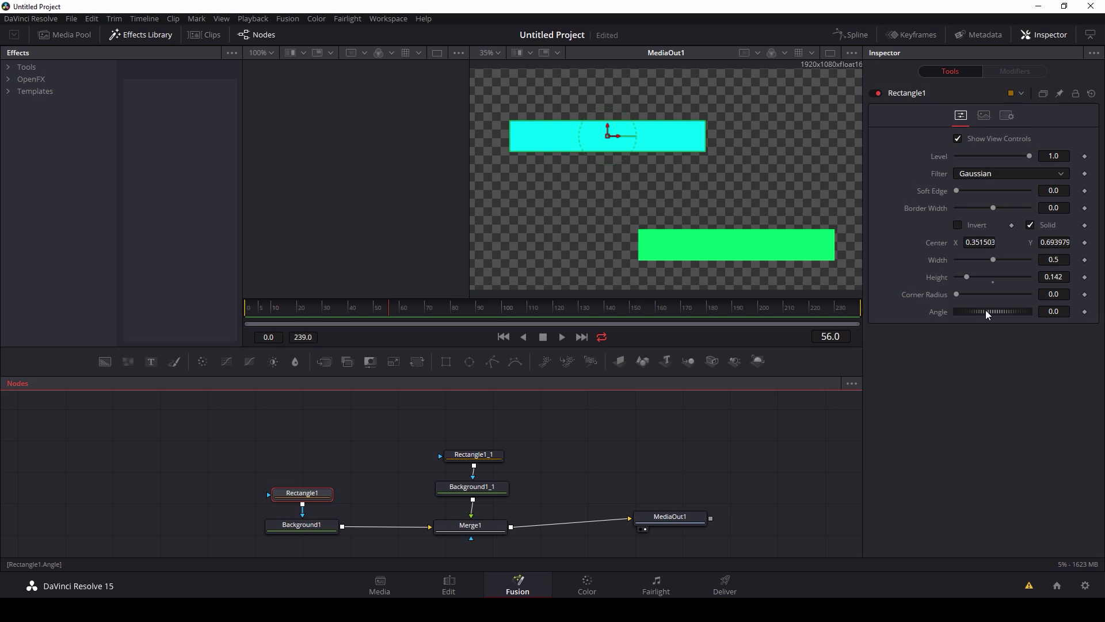
mouse_move(985, 310)
left_mouse_down()
mouse_move(1016, 308)
mouse_move(985, 313)
left_mouse_up()
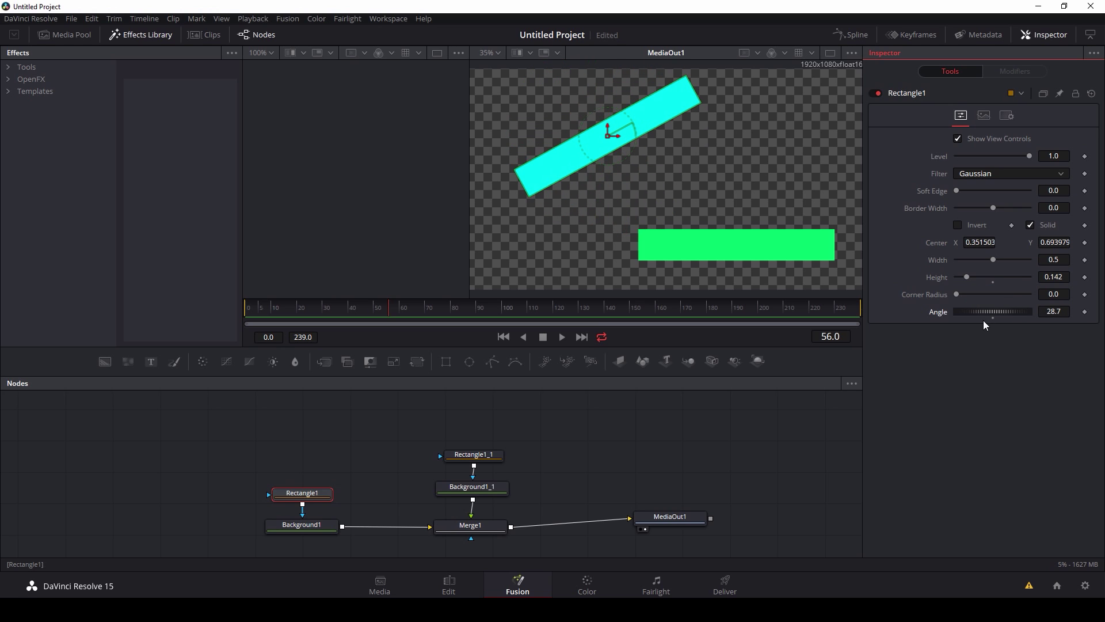
key("ctrl+z")
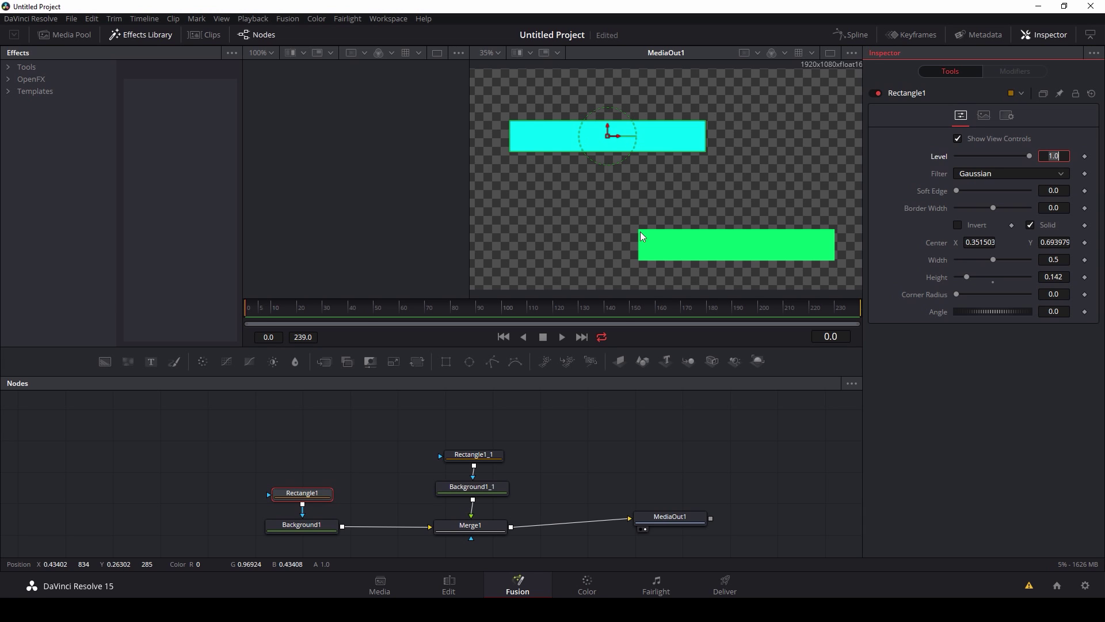
left_click_drag(669, 518, 693, 521)
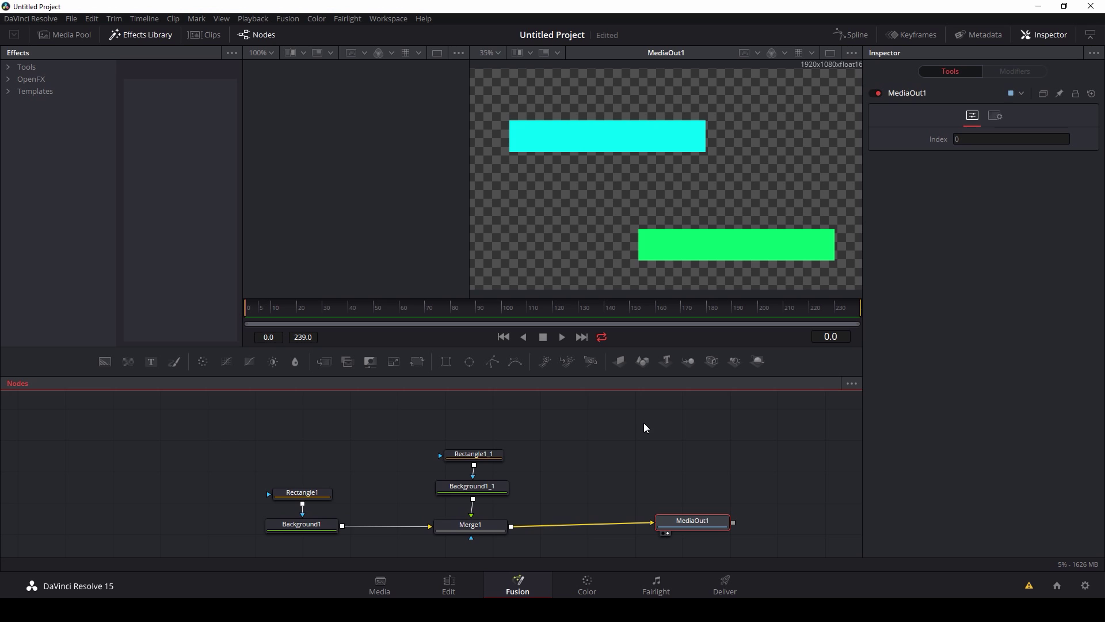
left_click(302, 492)
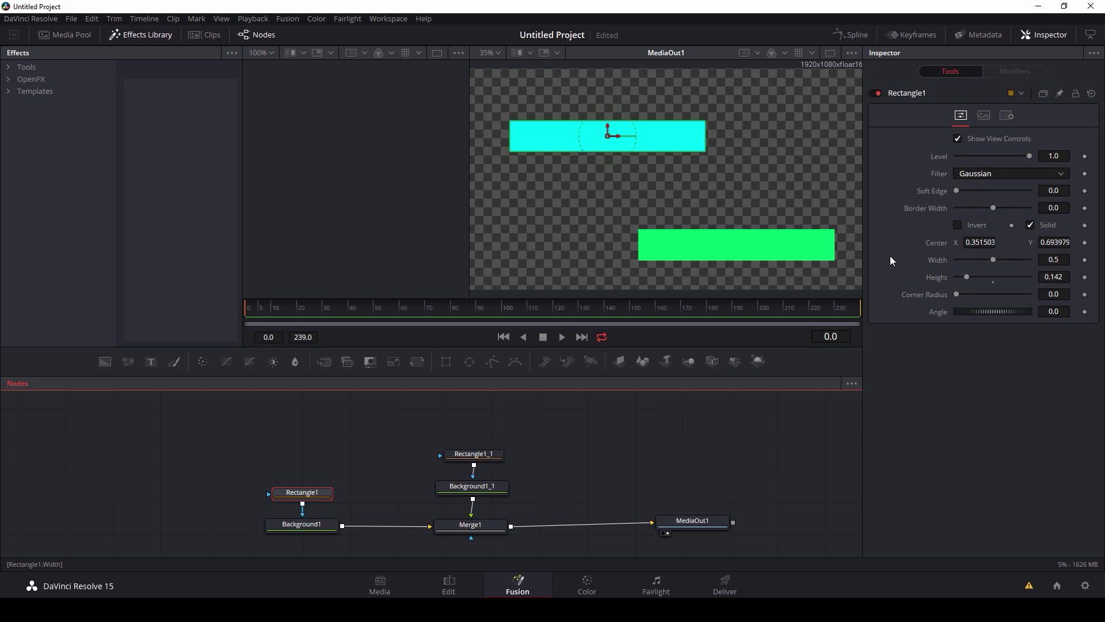
Step: Add an expression to Rectangle1's Angle, trying 90 before setting it to 0
right_click(935, 313)
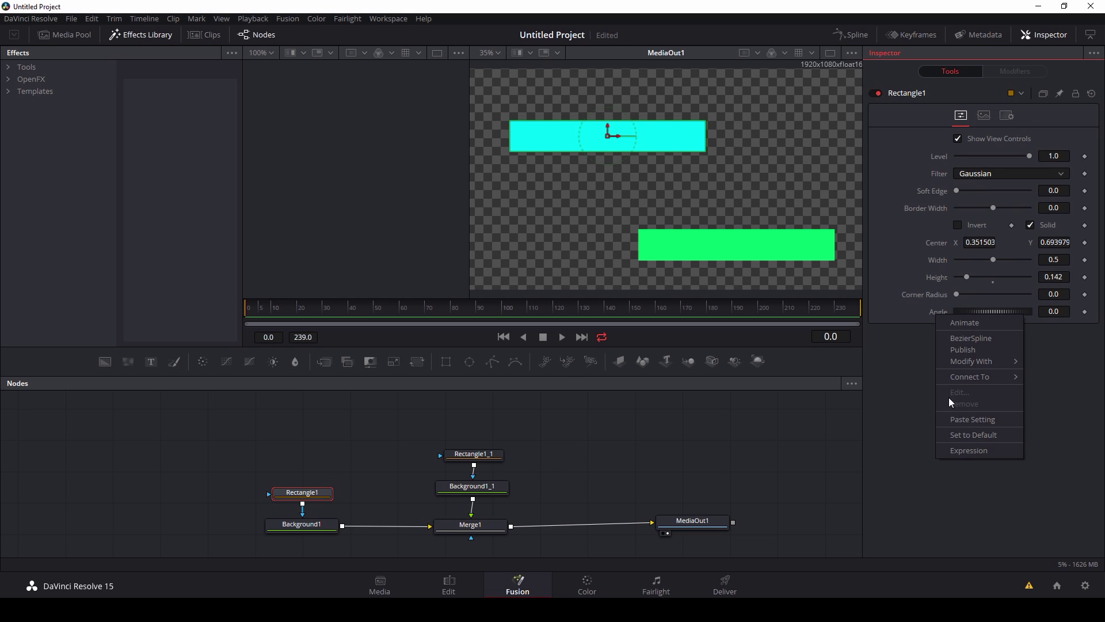
left_click(964, 451)
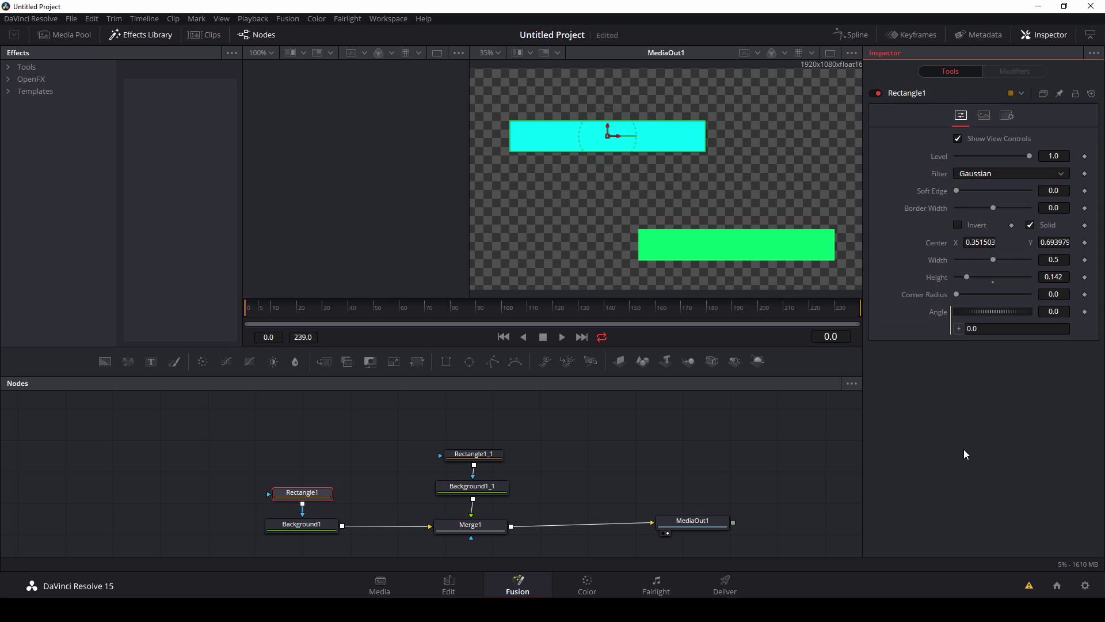
left_click(984, 311)
left_click(978, 328)
type("90")
key("Tab")
double_click(983, 328)
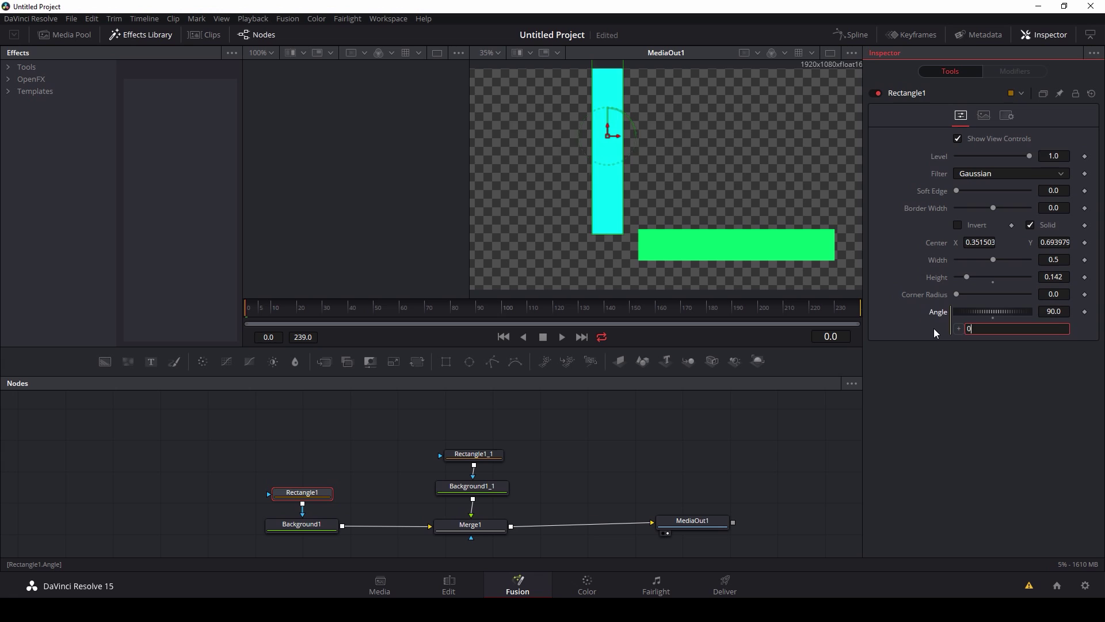
type("0")
key("Return")
left_click(1005, 350)
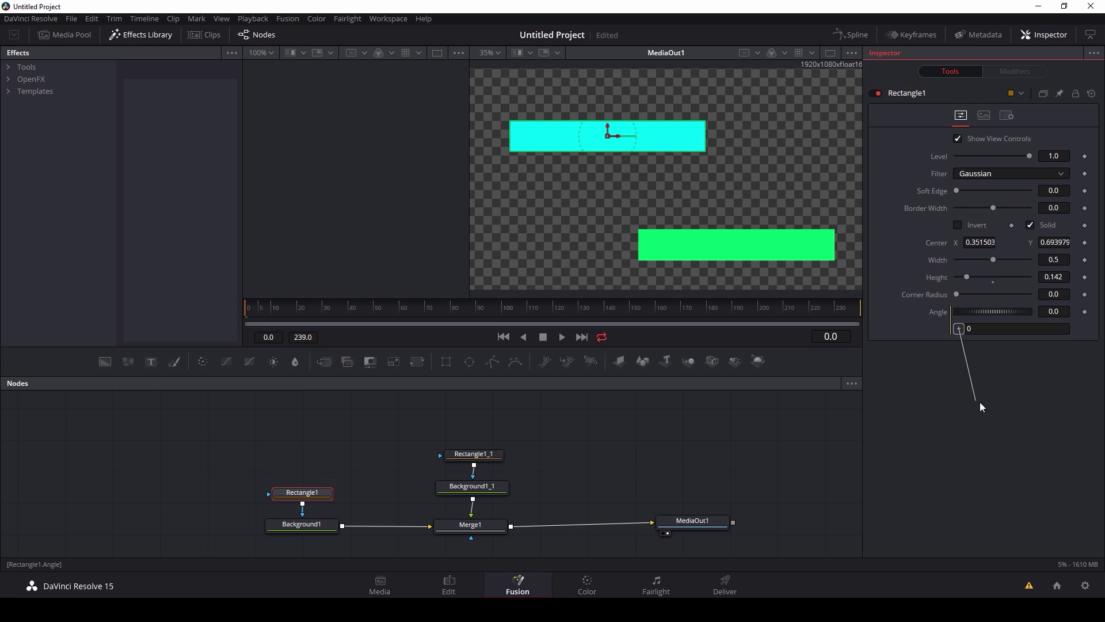
Step: Pick-whip Rectangle1's Angle expression to Border Width and test it by raising Border Width to 0.2
left_click_drag(977, 382, 935, 335)
left_click_drag(959, 330, 992, 206)
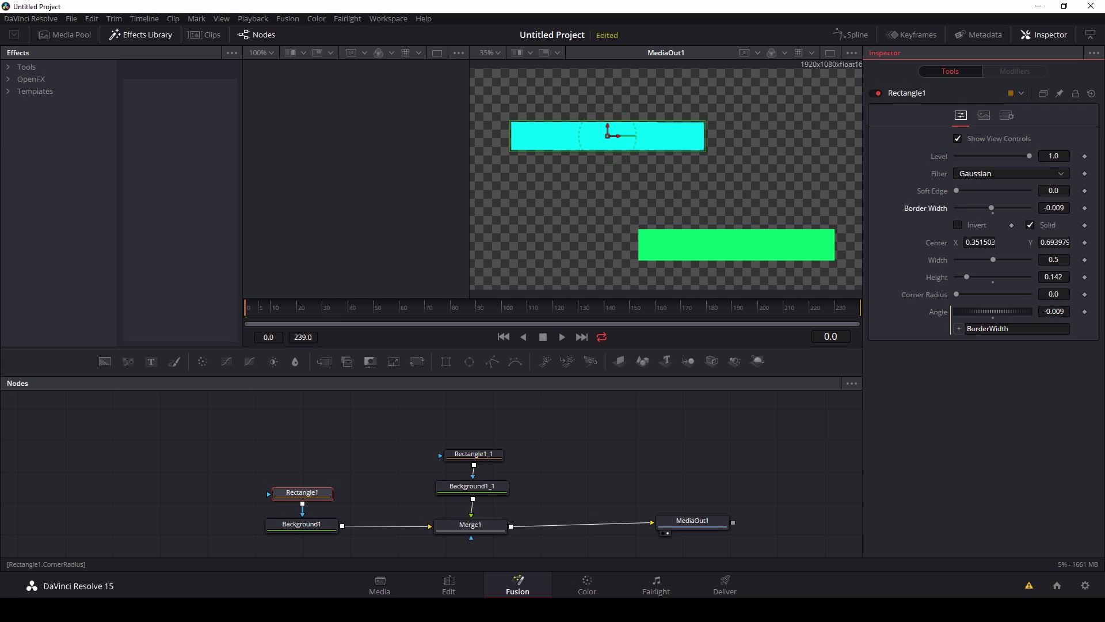
left_click(993, 207)
left_click_drag(999, 208, 1039, 207)
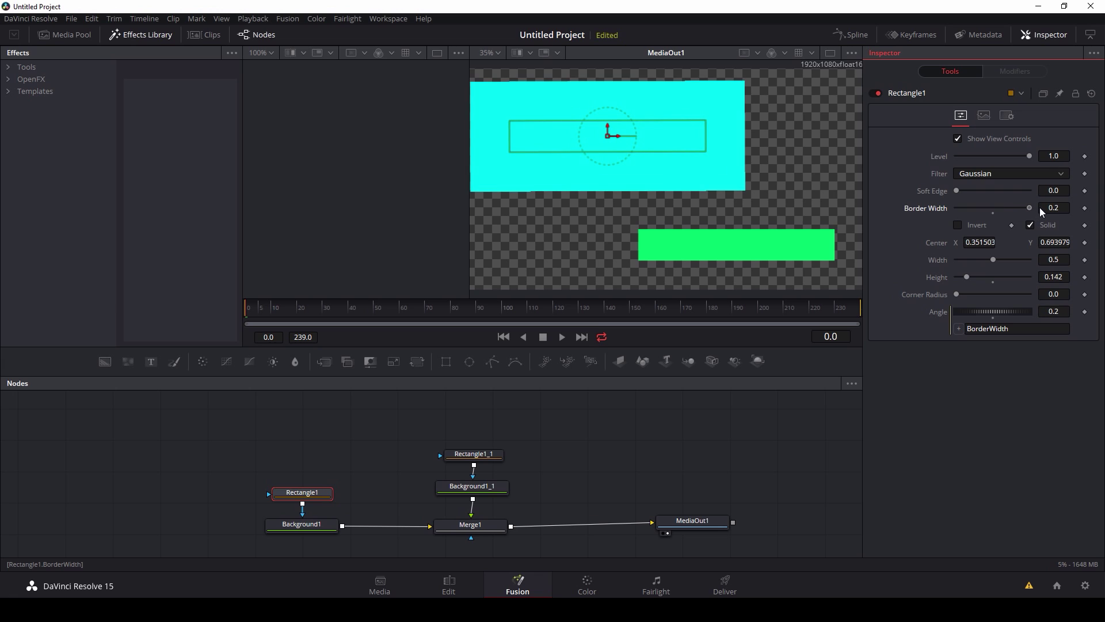
Step: Try the expression BorderWidth*90, then revert it to plain BorderWidth
left_click(1016, 329)
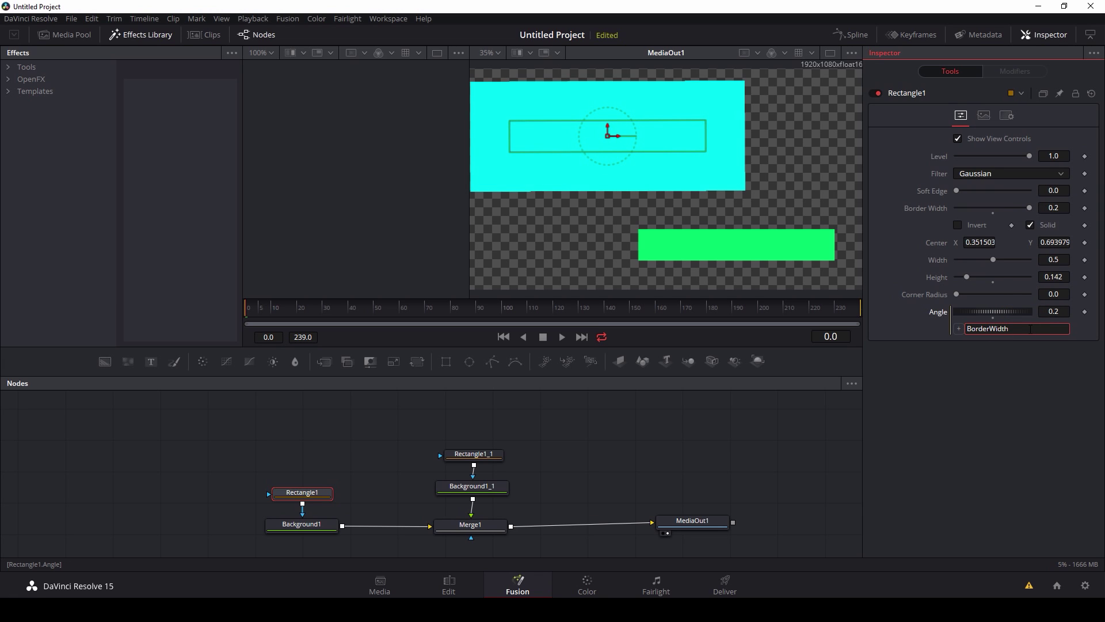
type("*90")
key("Tab")
left_click_drag(1030, 208, 1001, 210)
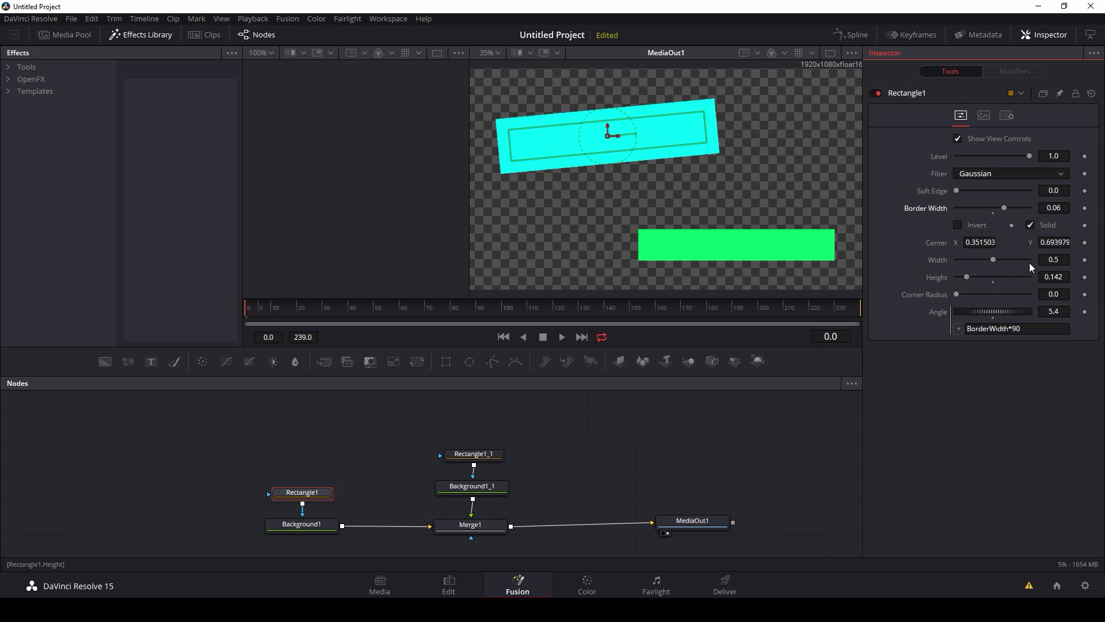
left_click(1033, 330)
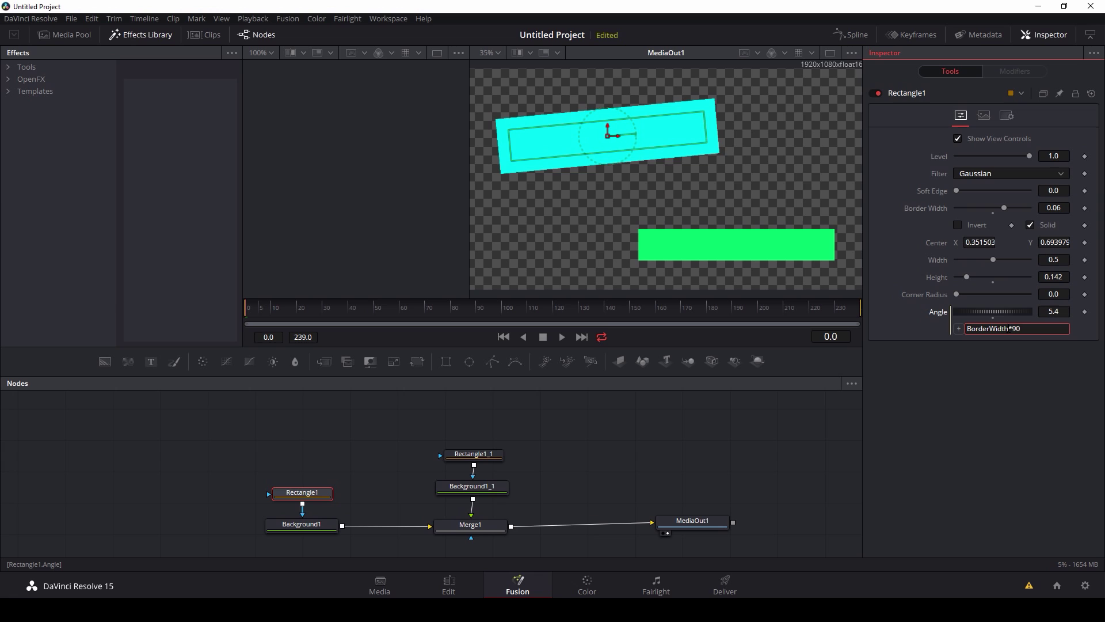
key("BackSpace")
key("BackSpace")
key("BackSpace")
key("Return")
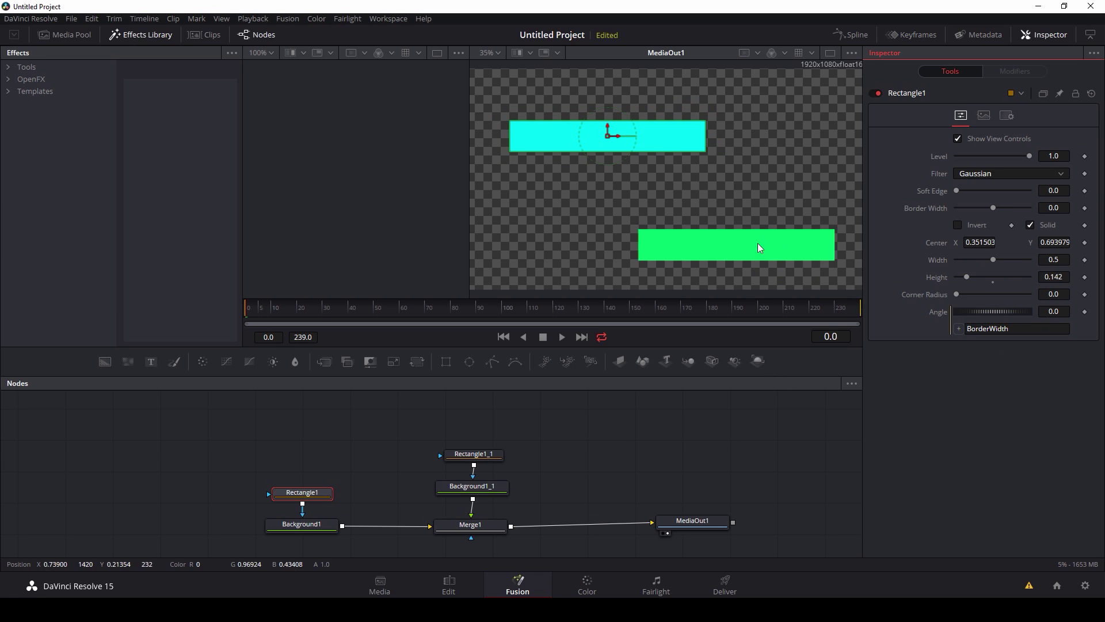
Step: Reset Border Width to 0, pin Rectangle1's settings, and show Rectangle1_1's settings alongside them
key("ctrl+z")
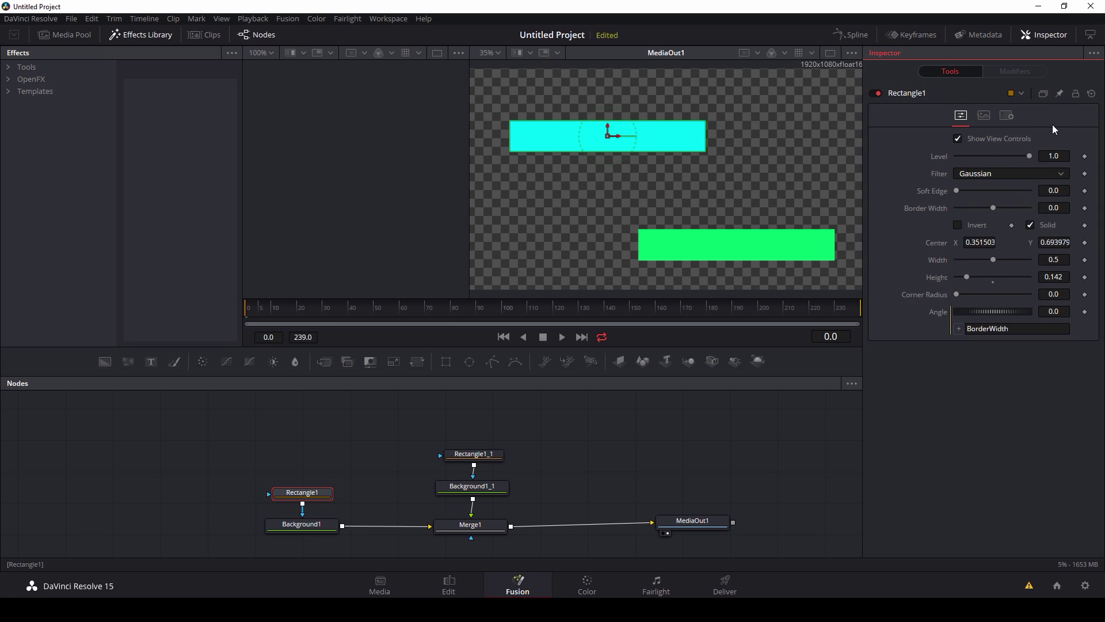
left_click(1059, 94)
left_click(302, 523)
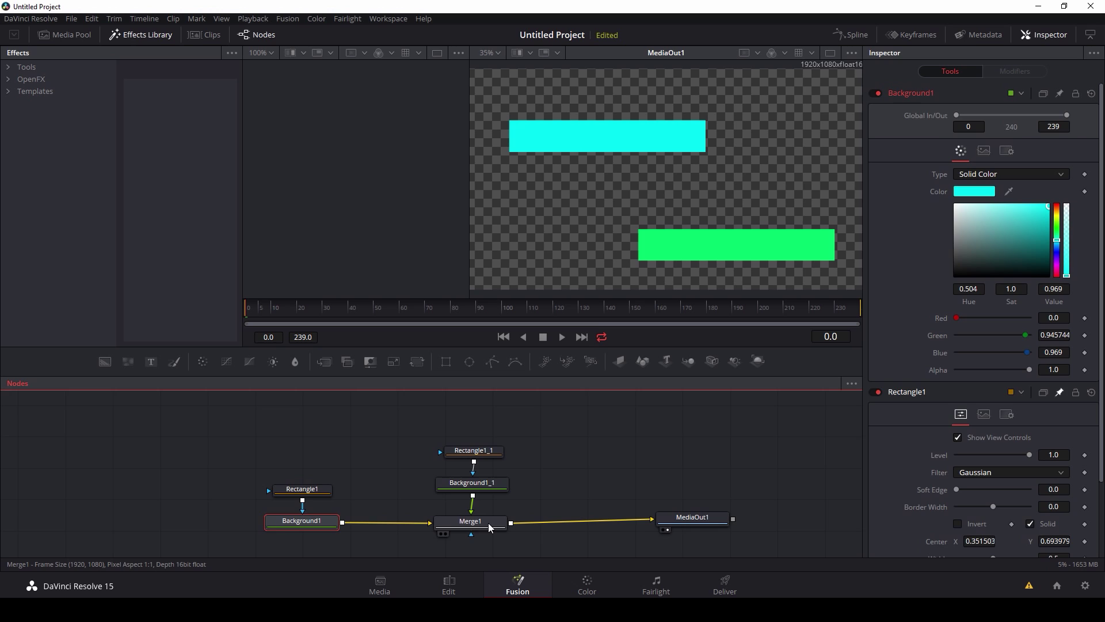
left_click(470, 522)
left_click(478, 484)
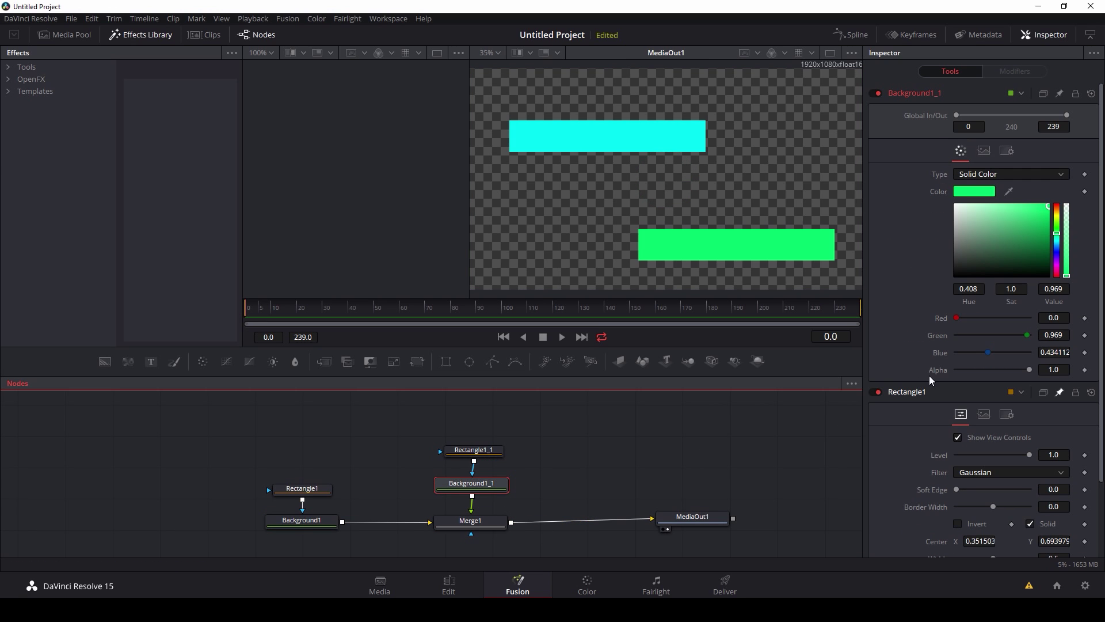
left_click(473, 450)
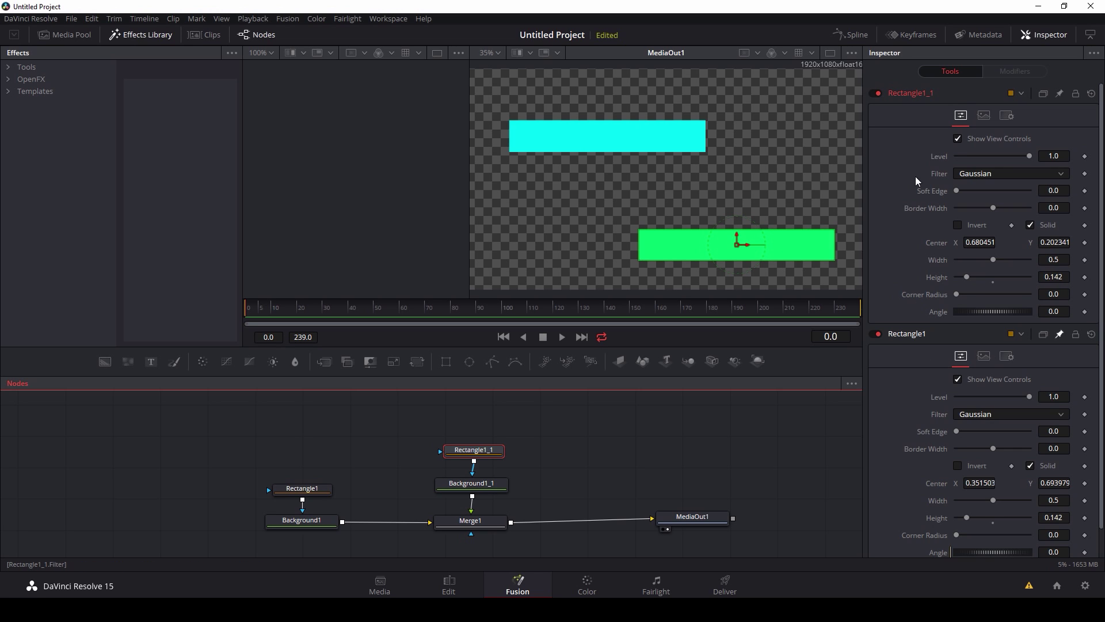
Step: Link Rectangle1's Angle expression to Rectangle1_1.Angle, test by rotating the green rectangle, then undo
scroll(897, 388, "down", 1)
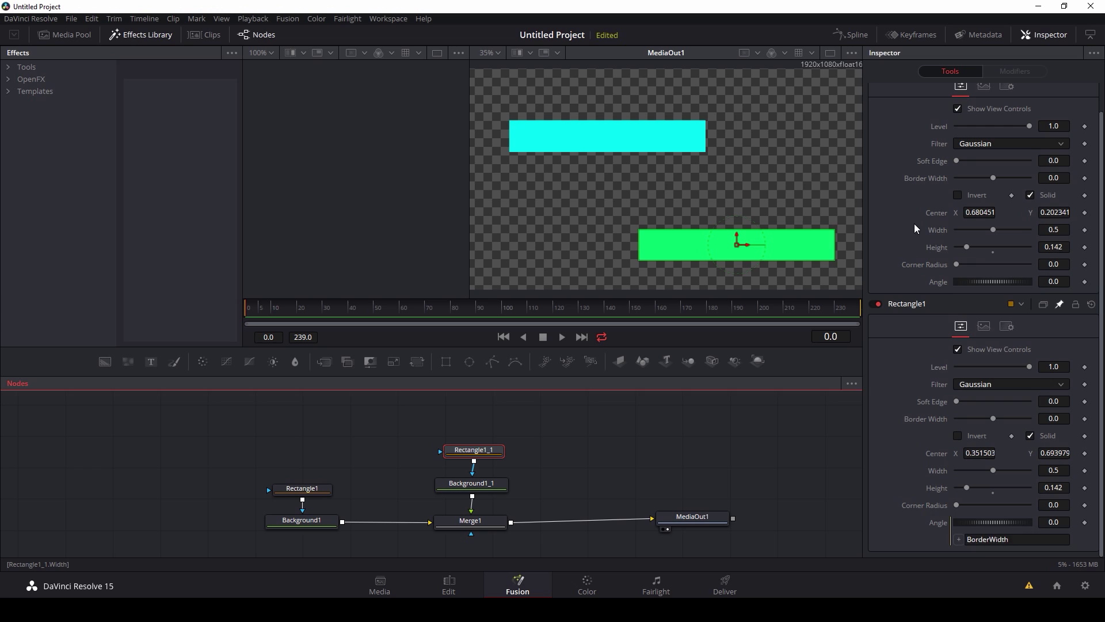
left_click(959, 539)
left_click(958, 539)
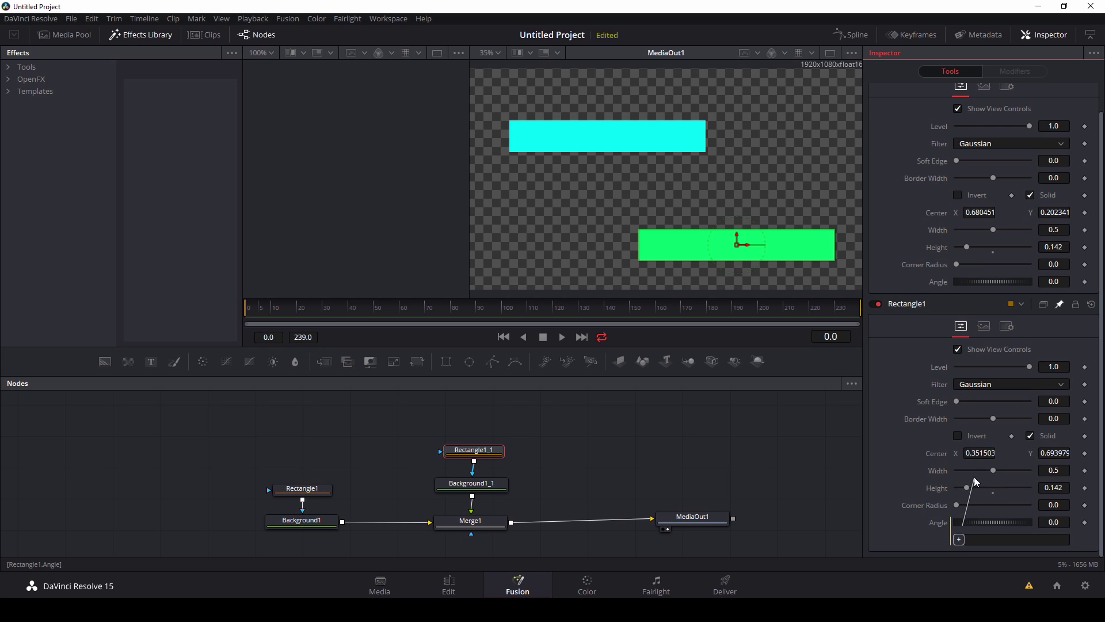
left_click_drag(969, 491, 943, 285)
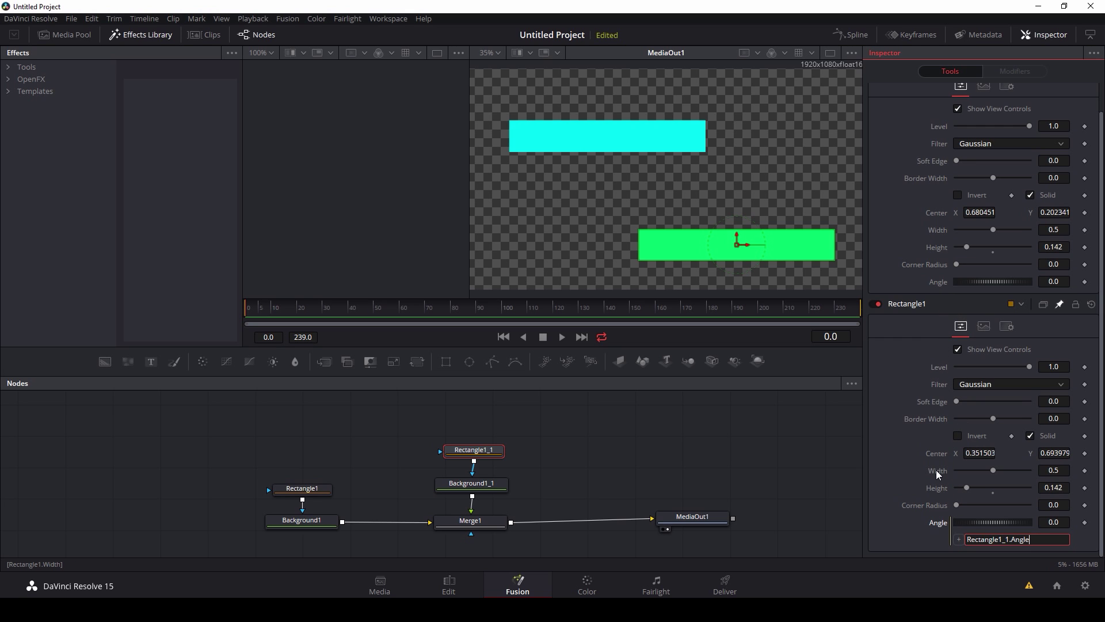
mouse_move(997, 282)
left_mouse_down()
mouse_move(1007, 284)
mouse_move(987, 283)
mouse_move(1005, 281)
left_mouse_up()
key("ctrl+z")
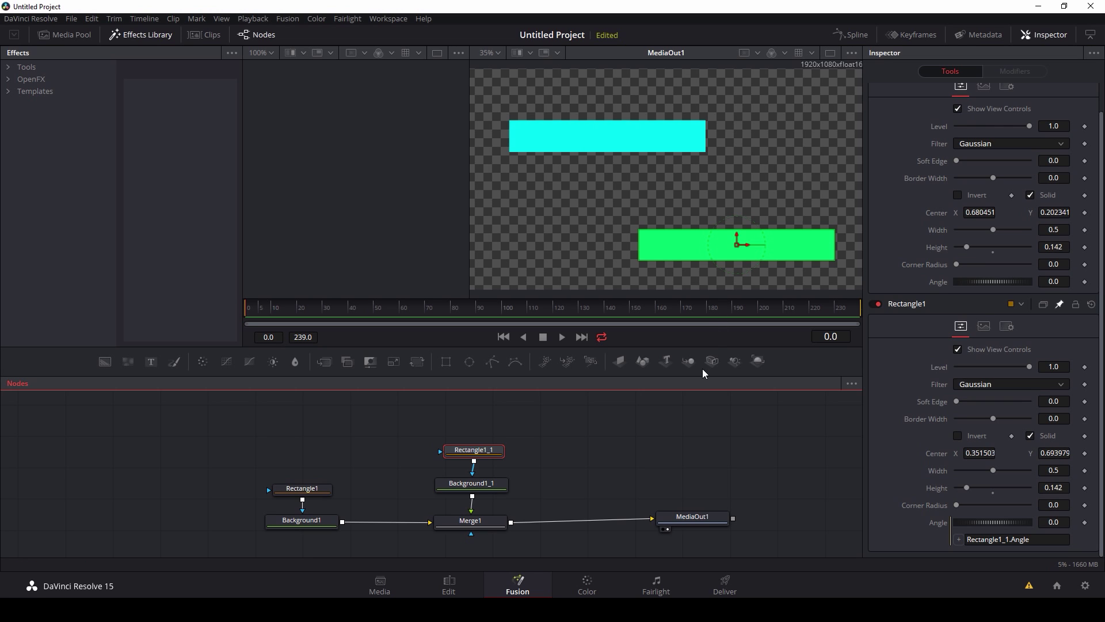
Step: Nudge MediaOut1 right and delete Rectangle1's Angle expression
left_click_drag(698, 524, 729, 529)
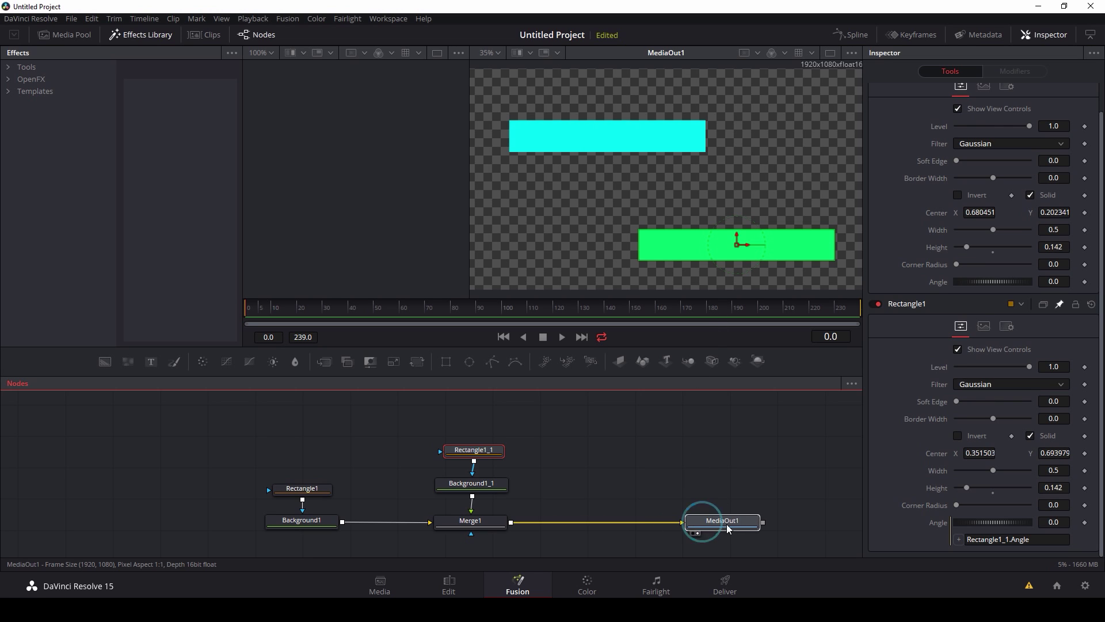
triple_click(1017, 540)
key("BackSpace")
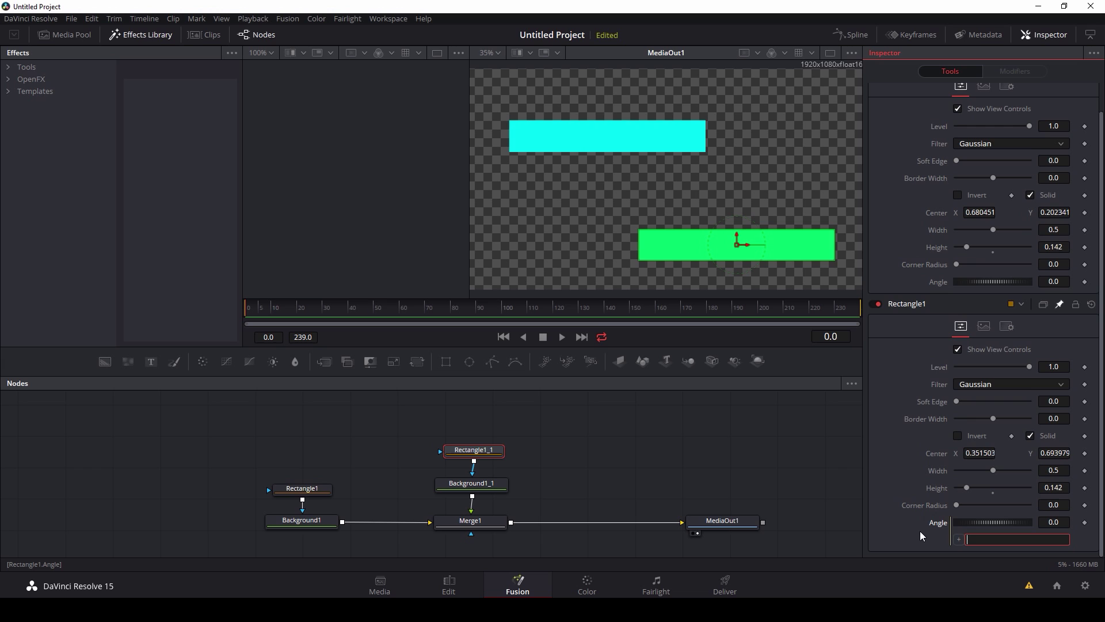
Step: Insert a Custom Tool node after Merge1 via the 'custom' tool search
left_click(480, 525)
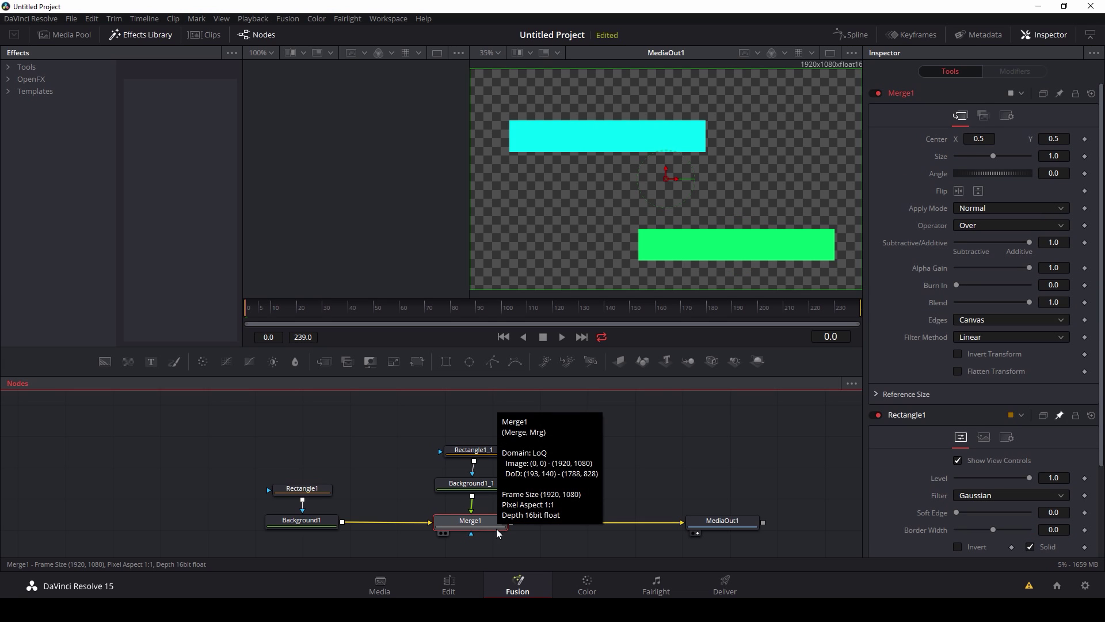
key("shift+space")
type("custom")
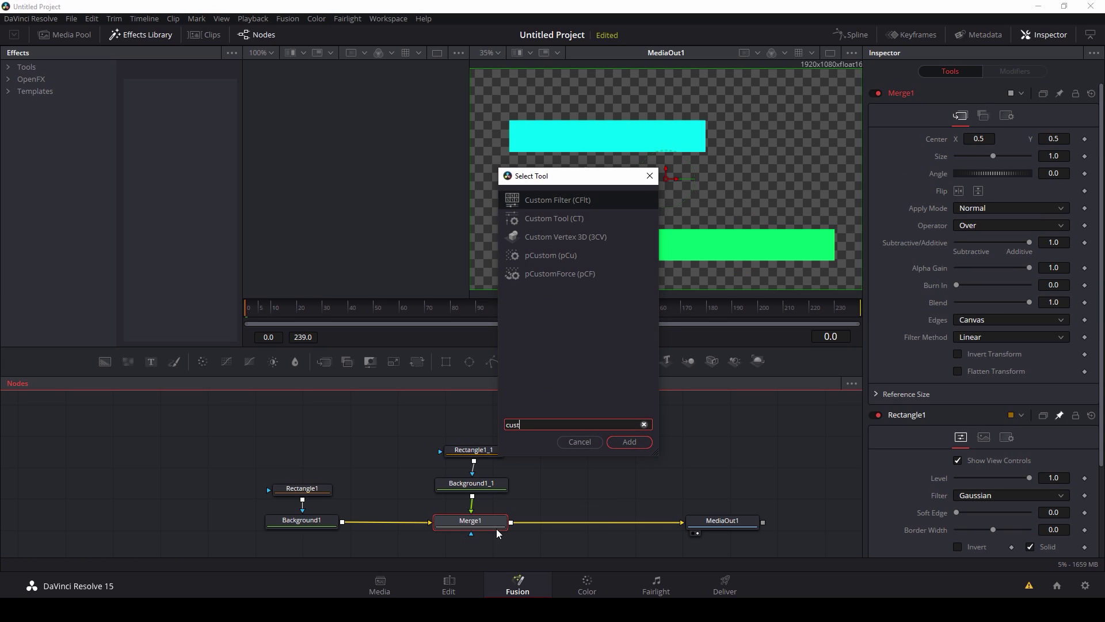
key("Down")
key("Return")
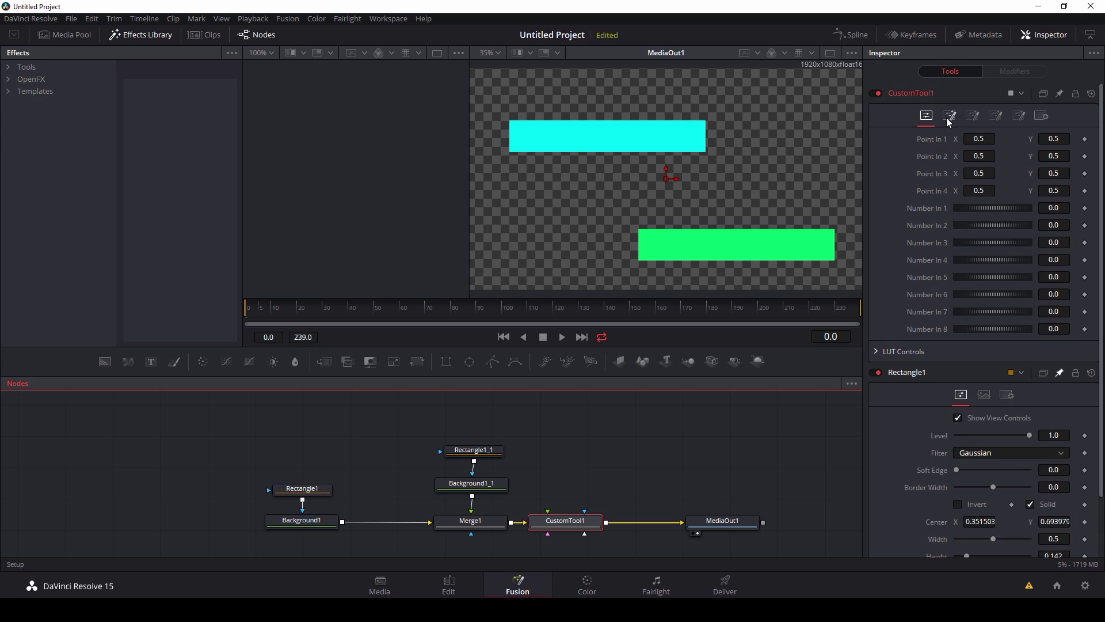
Step: Browse CustomTool1's Inspector tabs and return to its Number In controls
left_click(973, 115)
left_click(995, 115)
left_click(1018, 115)
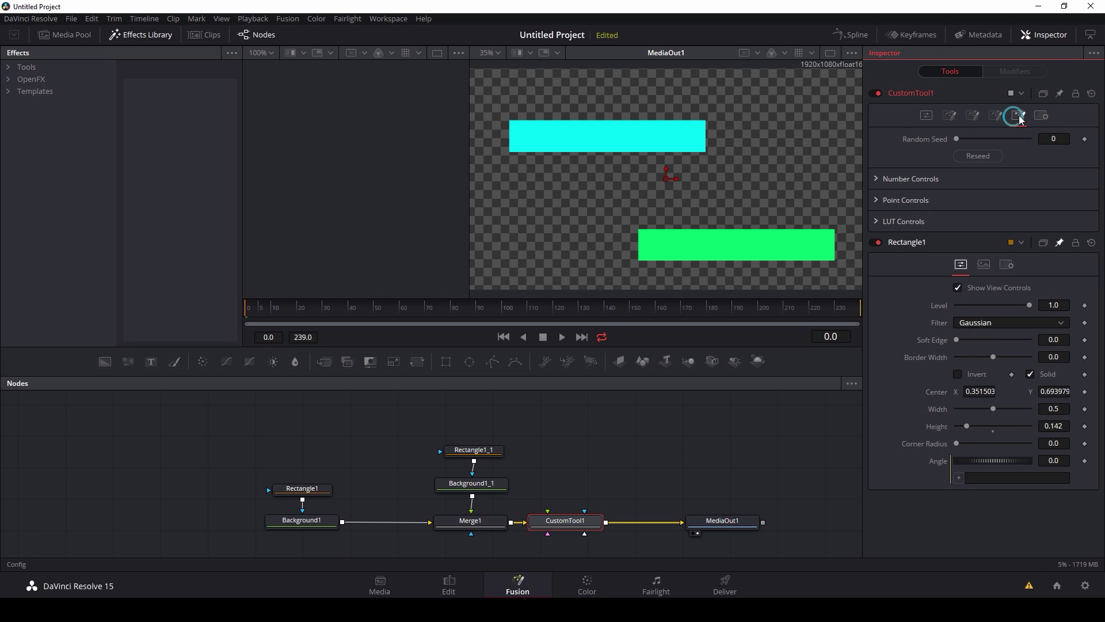
left_click(1040, 118)
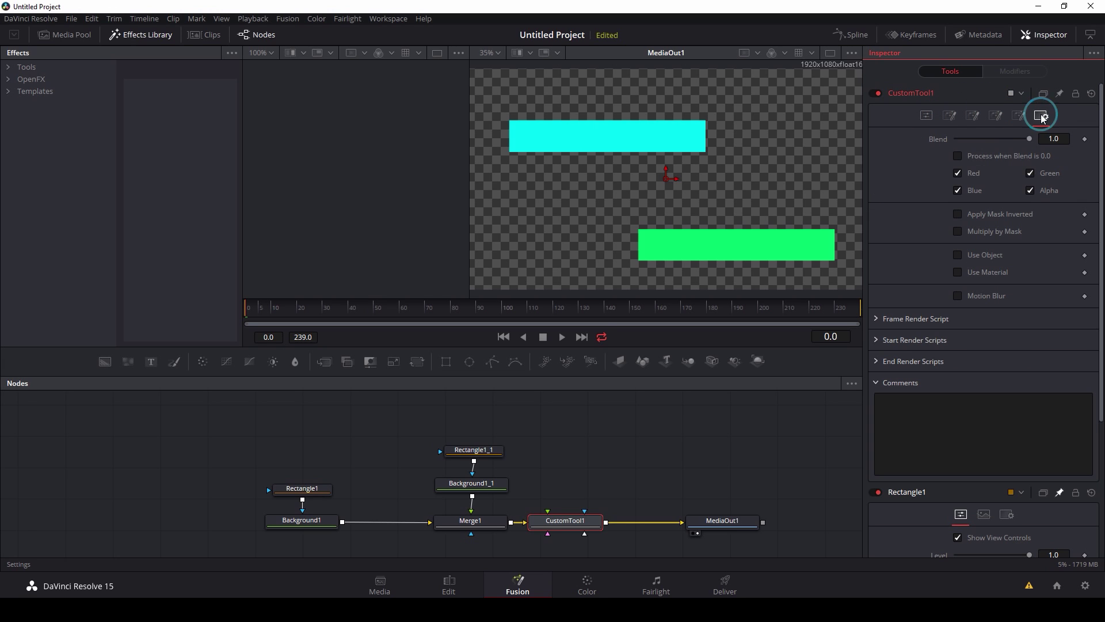
left_click(927, 118)
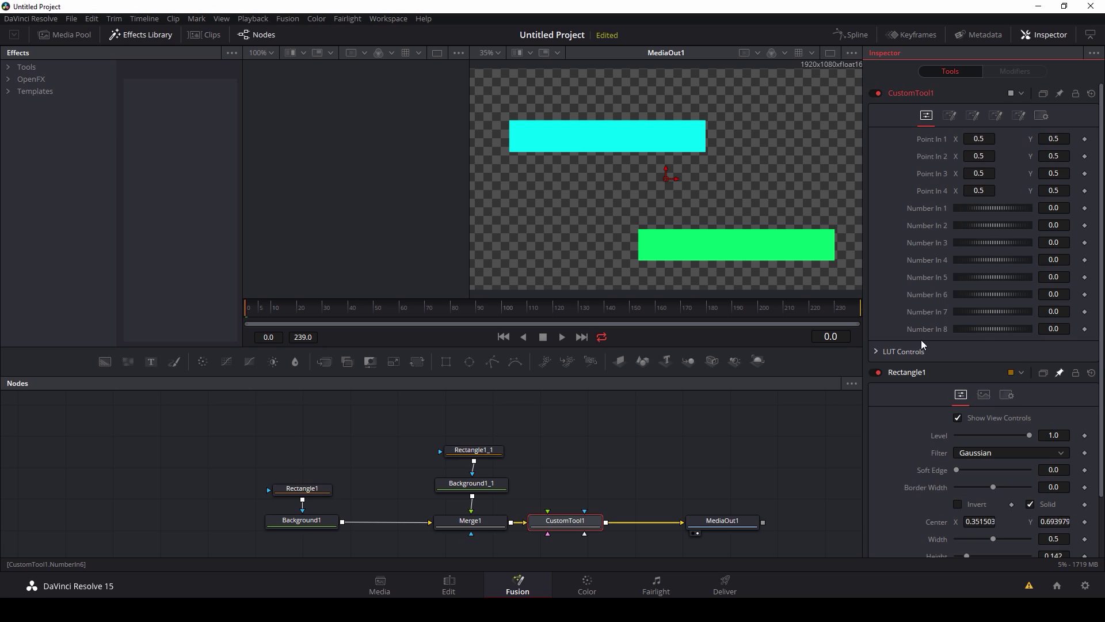
Step: Set Rectangle1's Angle expression to CustomTool1.NumberIn1 by pick-whipping onto Number In 1
scroll(898, 400, "down", 3)
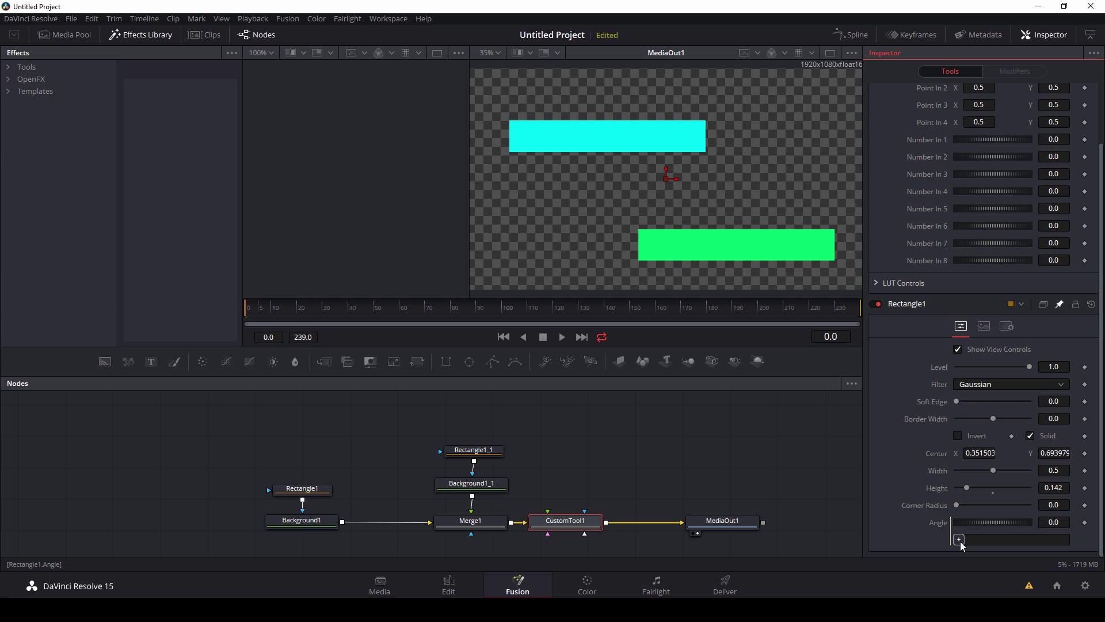
left_click_drag(960, 544, 933, 136)
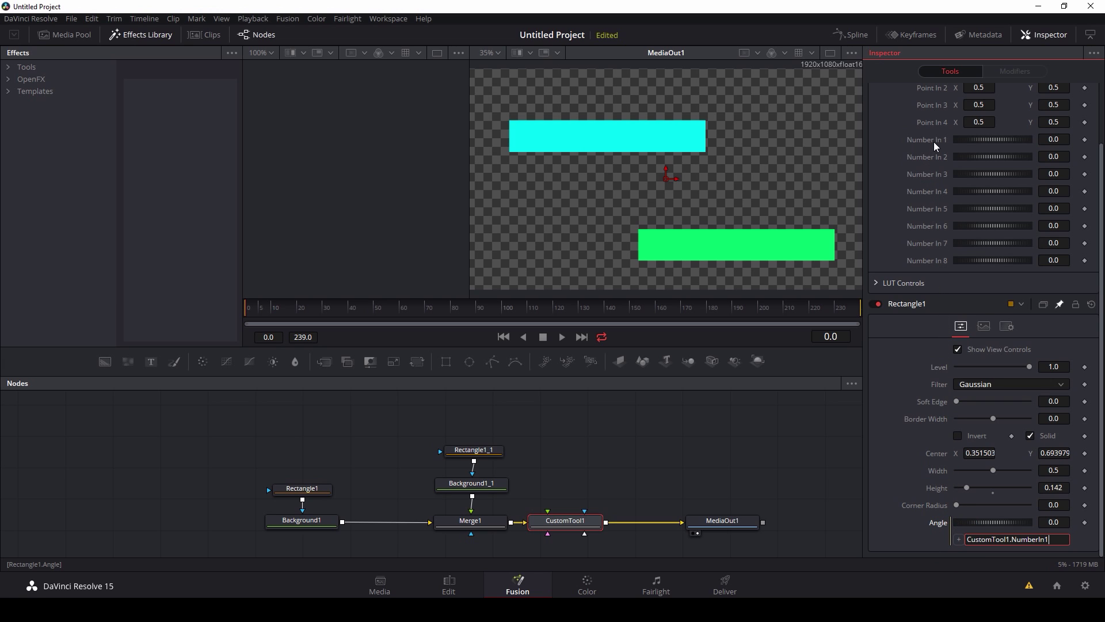
key("Return")
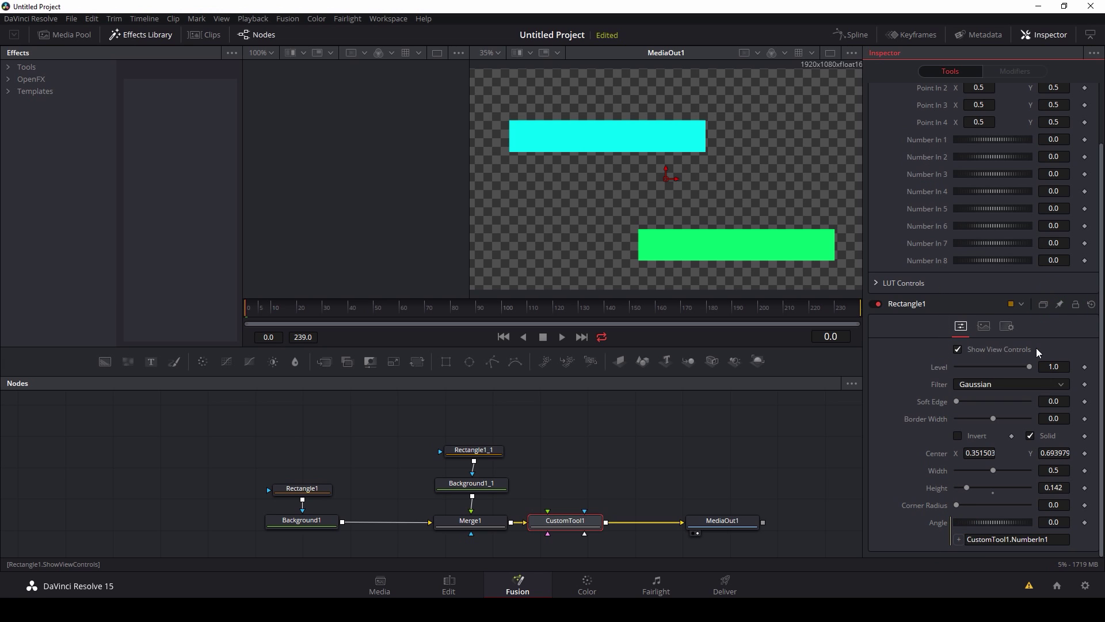
scroll(1063, 128, "up", 3)
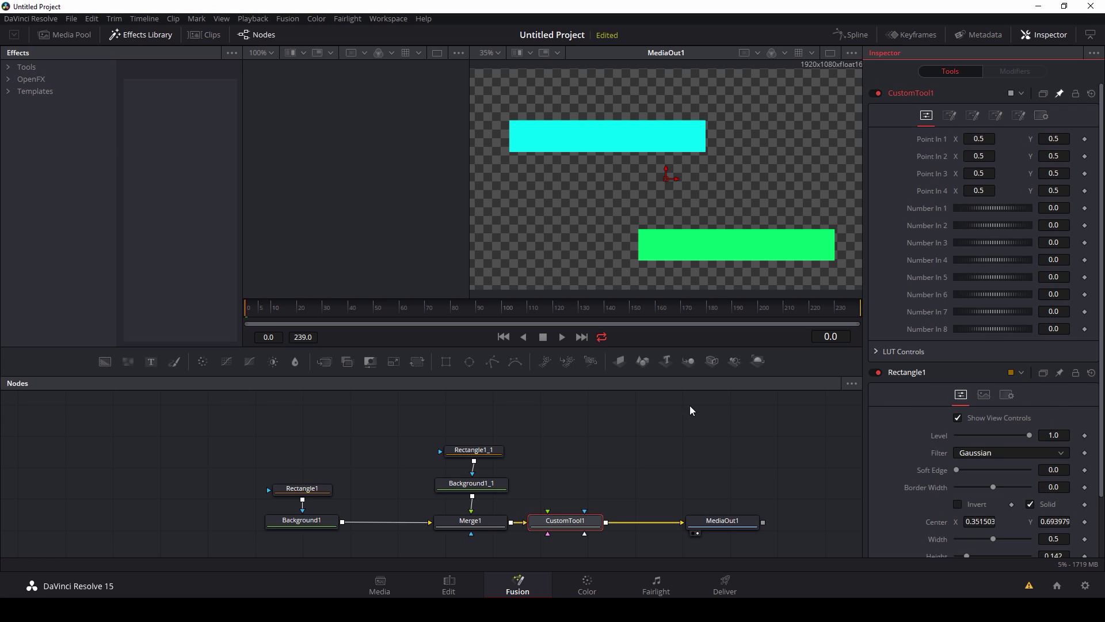
Step: Add an expression to Rectangle1_1's Angle linked to CustomTool1's Number In 1
left_click(481, 452)
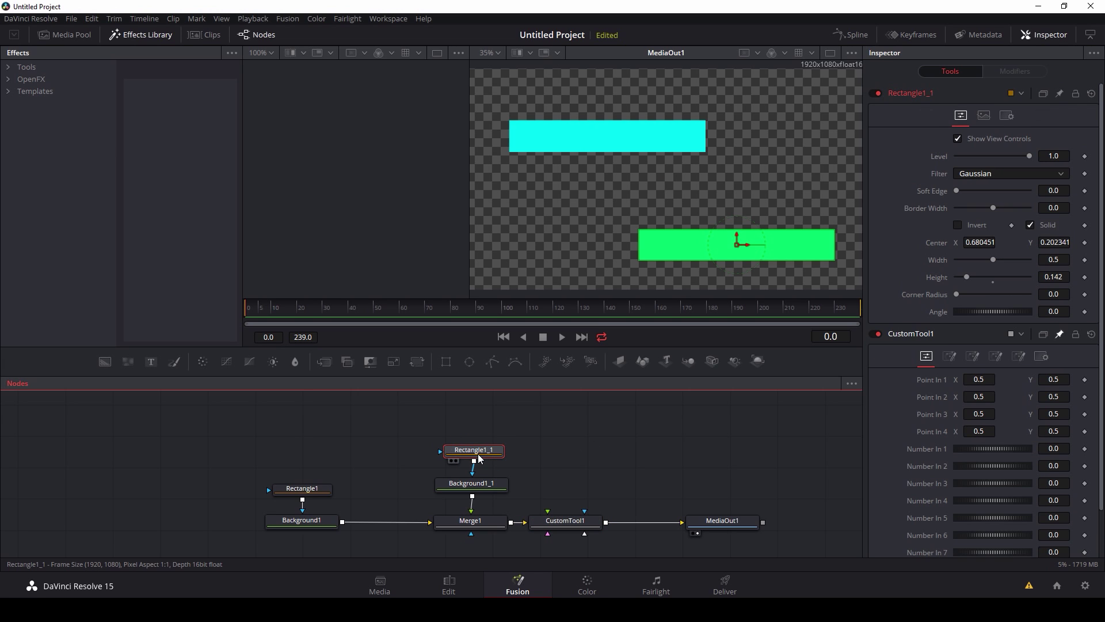
scroll(942, 288, "down", 2)
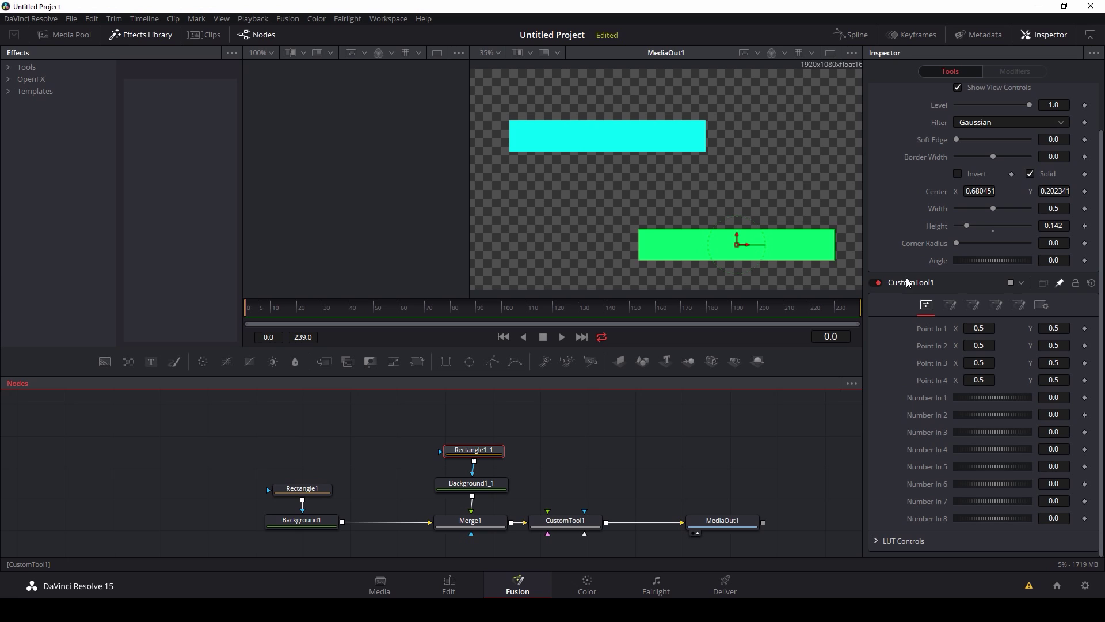
right_click(942, 258)
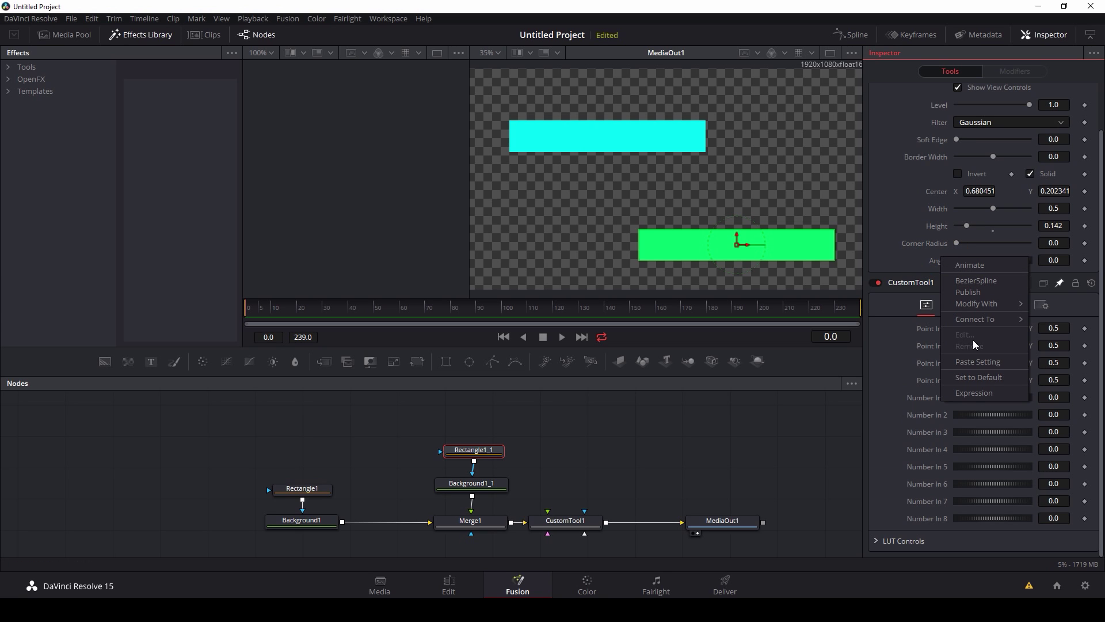
left_click(974, 390)
left_click_drag(959, 277, 971, 422)
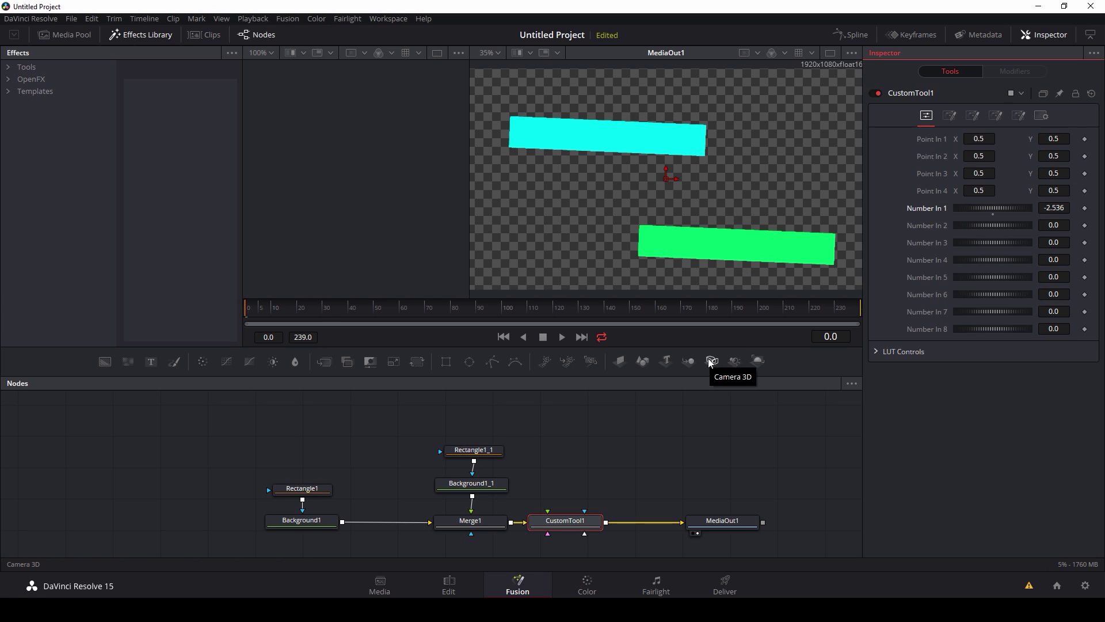
Step: Adjust CustomTool1's Number In 1 thumbwheel to 8.08, rotating both bars together
left_click_drag(958, 209, 889, 216)
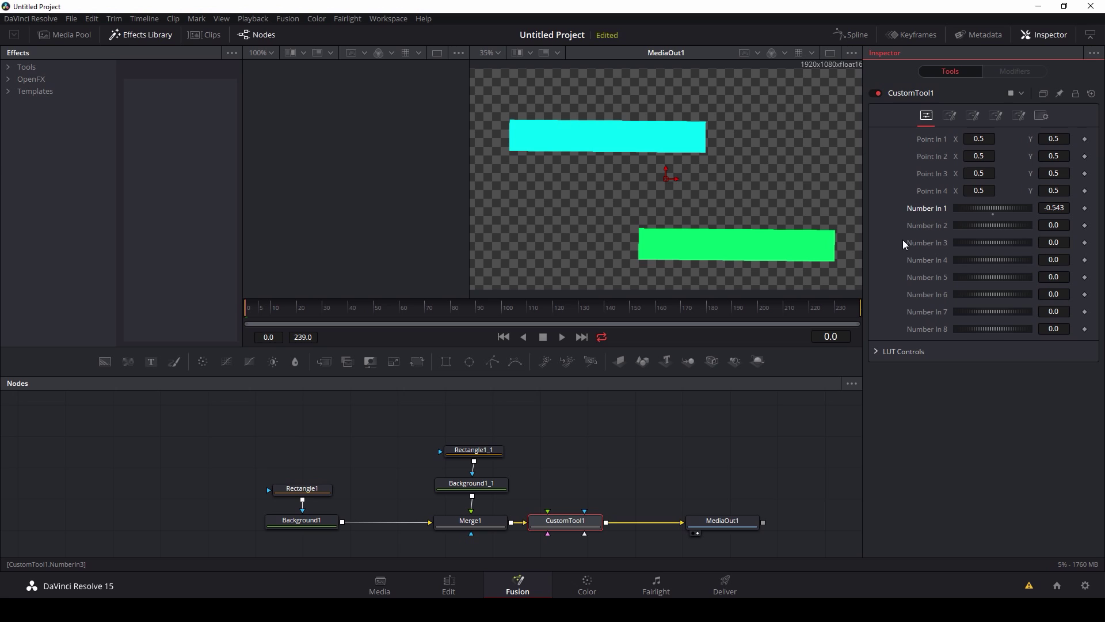
scroll(902, 239, "up", 5)
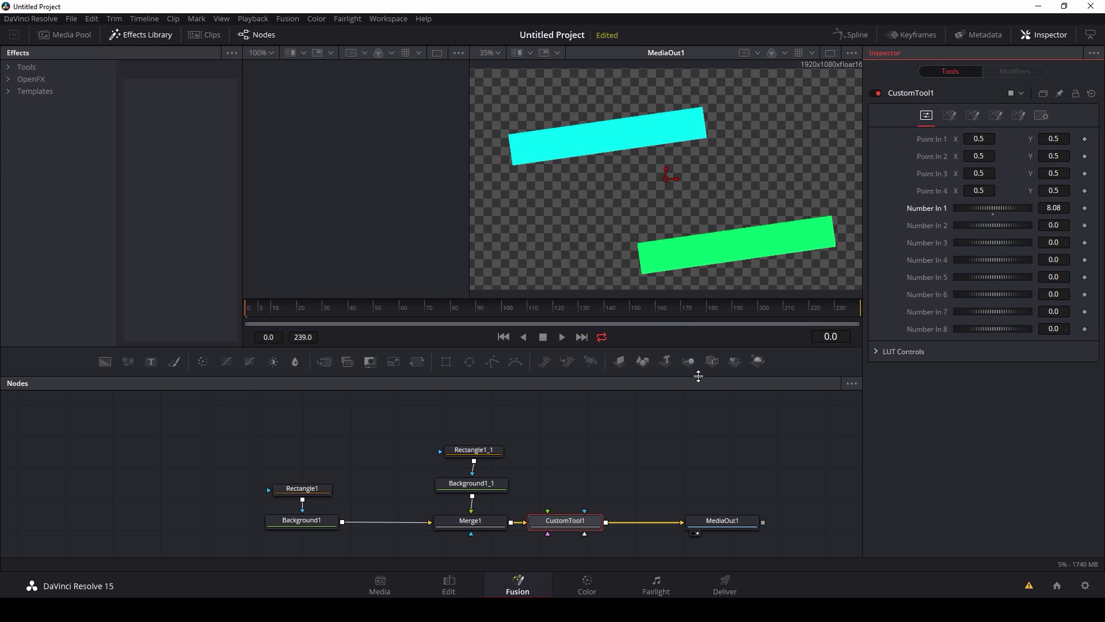